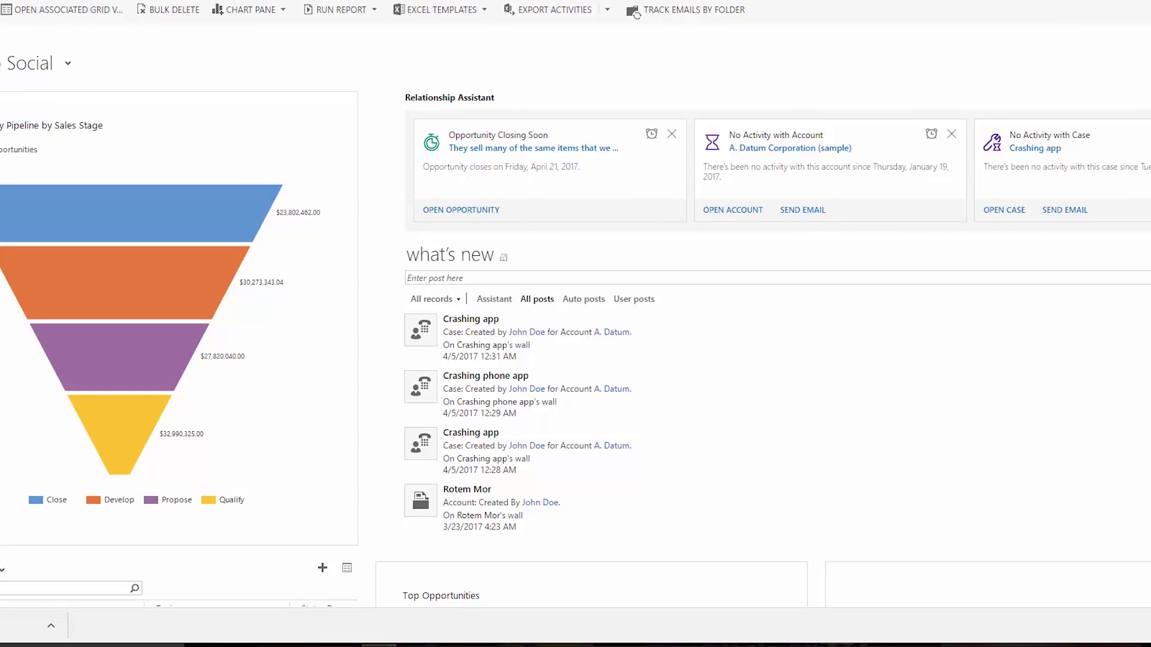
# Scroll the Sales Rep Social dashboard down to My Open Leads and Top Opportunities.
pyautogui.scroll(-5, 585, 341)
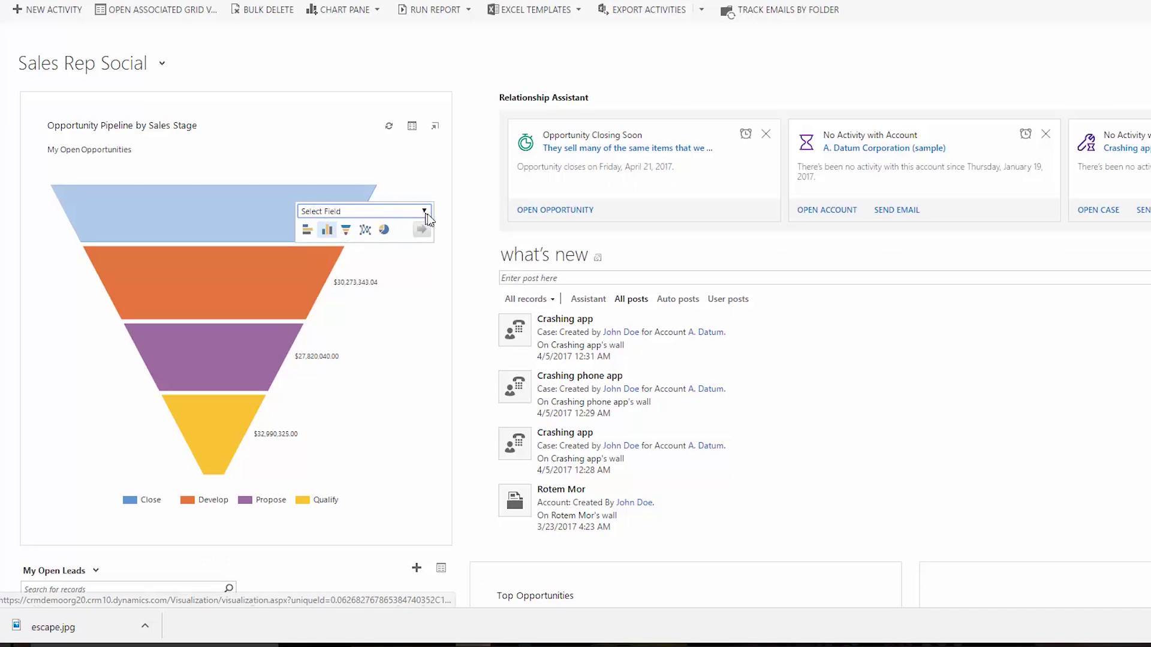
# Drill into the funnel's Close stage by Actual Revenue (Base), then choose Sales Dashboard.
pyautogui.click(425, 212)
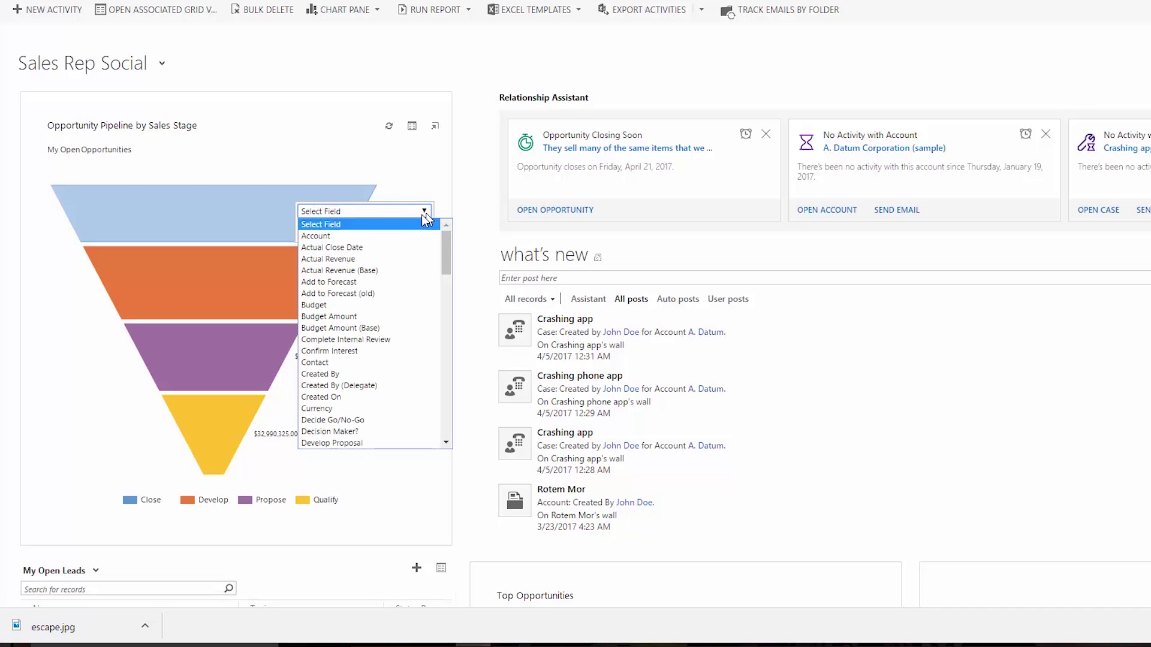
pyautogui.click(385, 270)
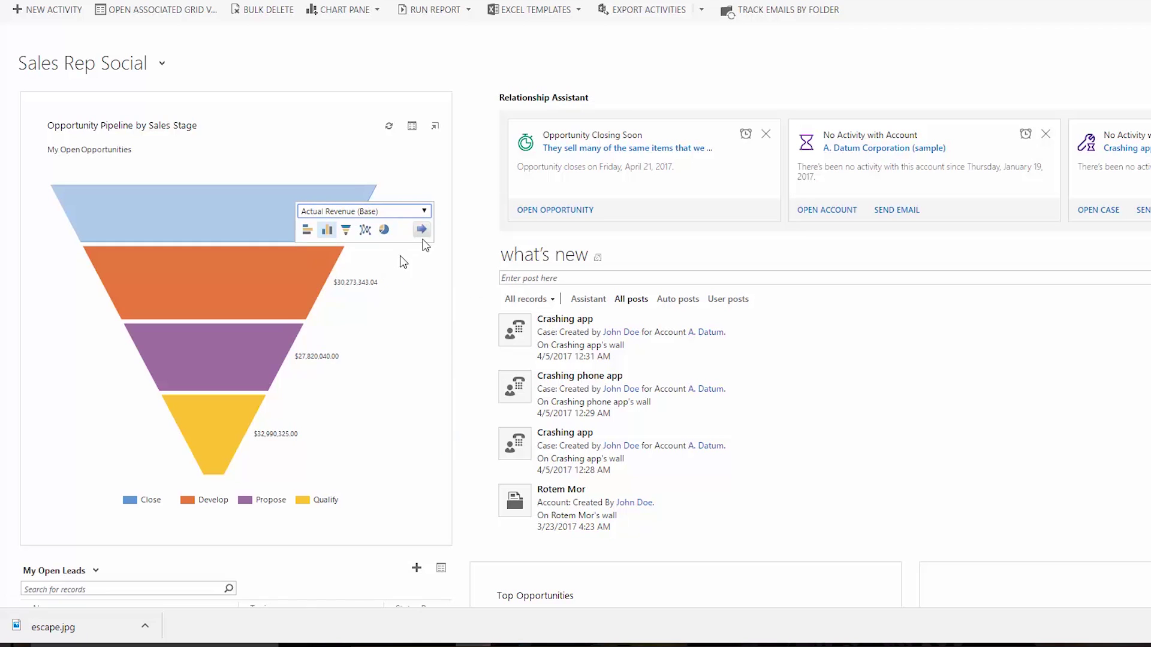
pyautogui.click(422, 230)
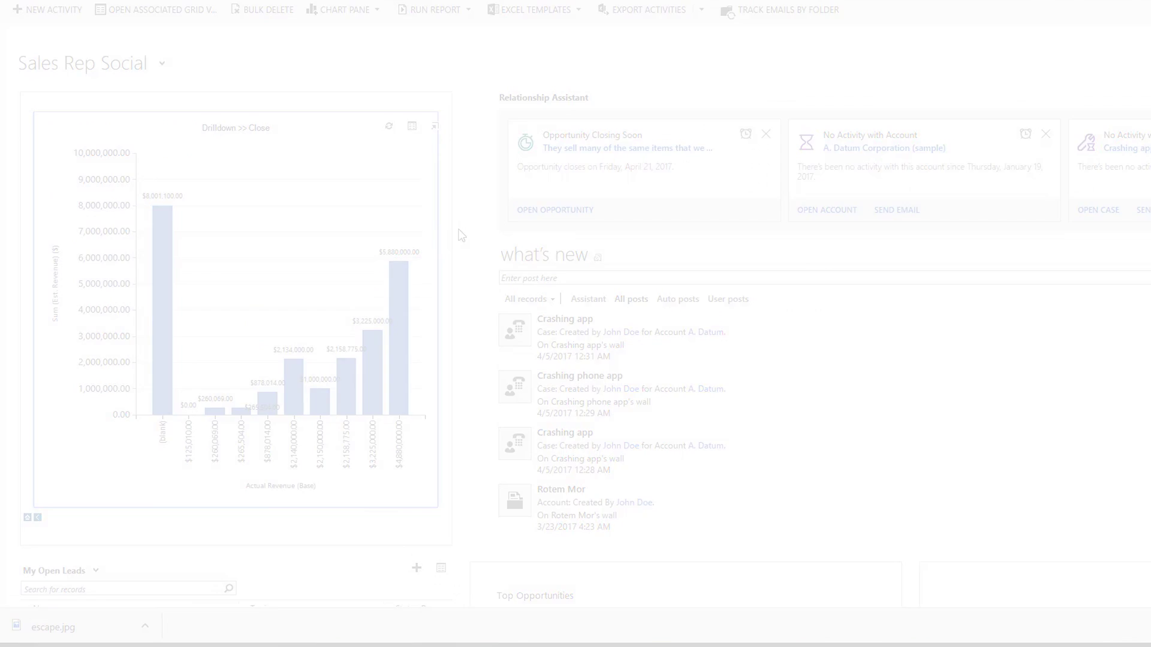
pyautogui.click(162, 63)
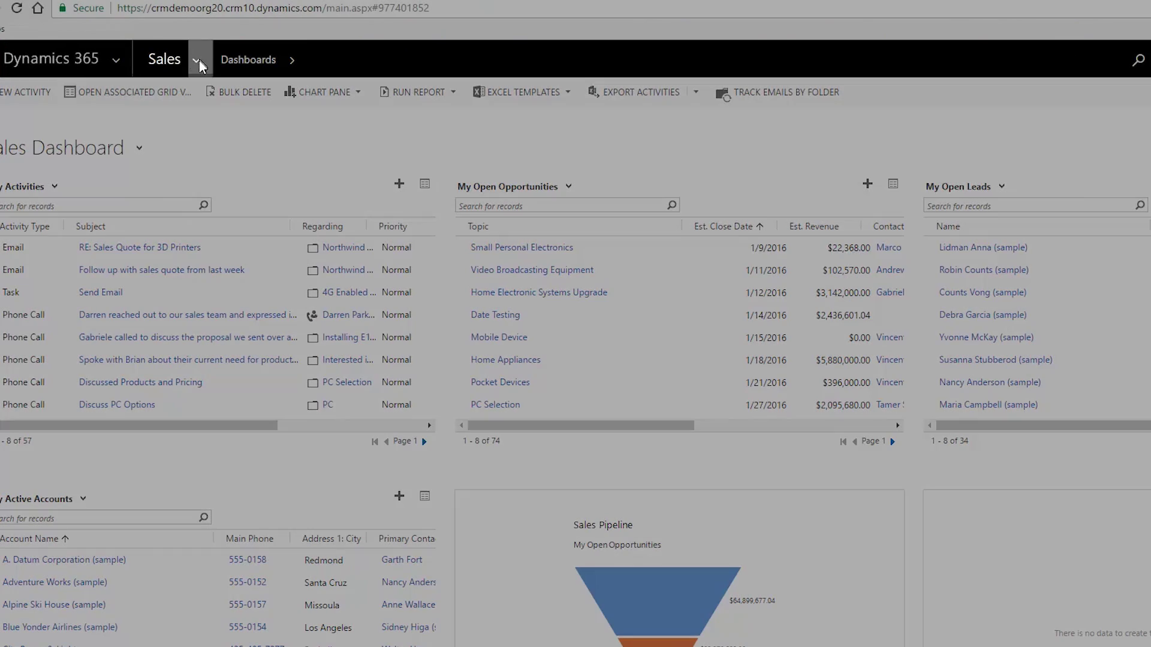
# Return to the Sales Rep Social dashboard through the Sales navigation, then start a global search.
pyautogui.click(199, 60)
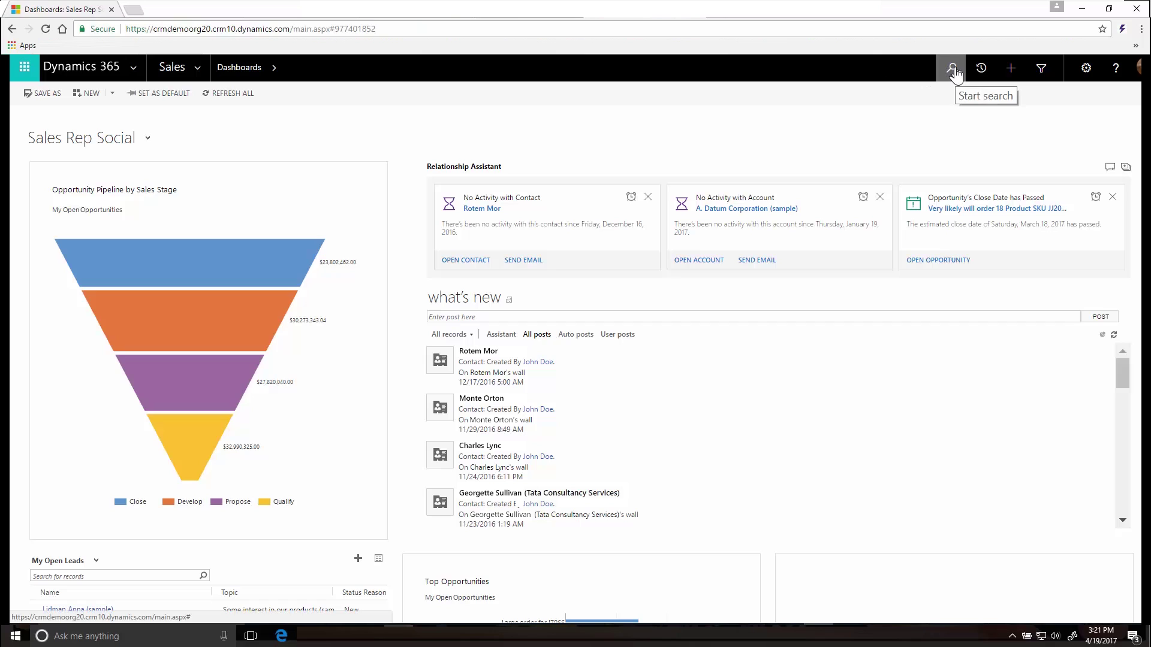
pyautogui.click(953, 70)
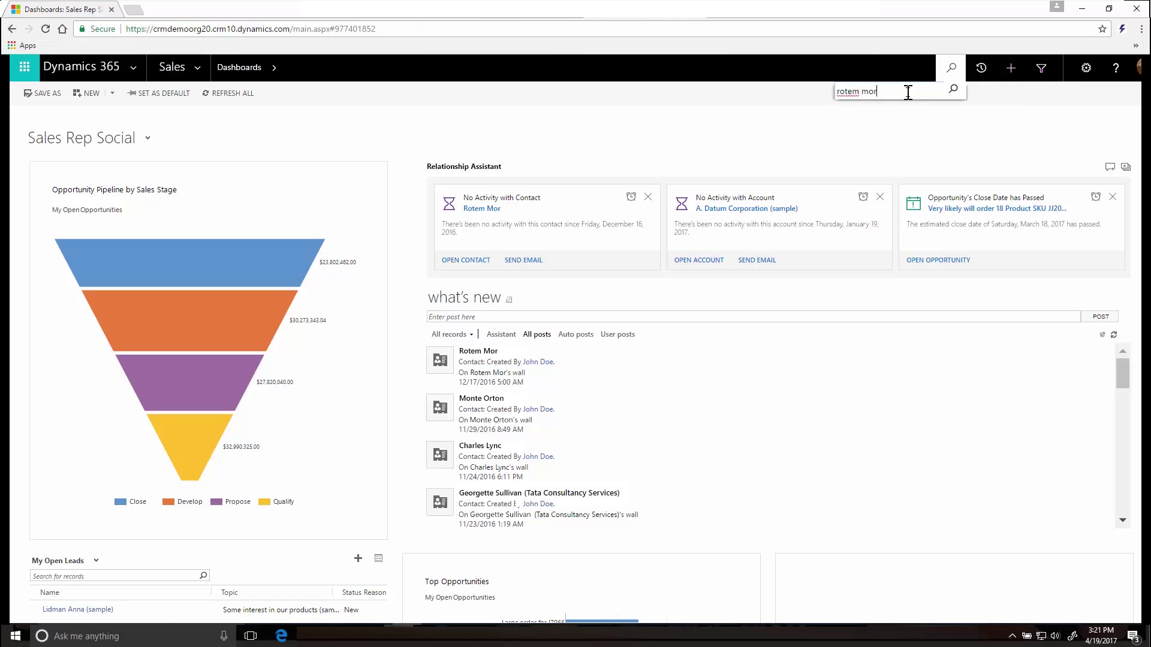
# Search for the contact by name, open the first match, and review its activities and notes.
pyautogui.press('Return')
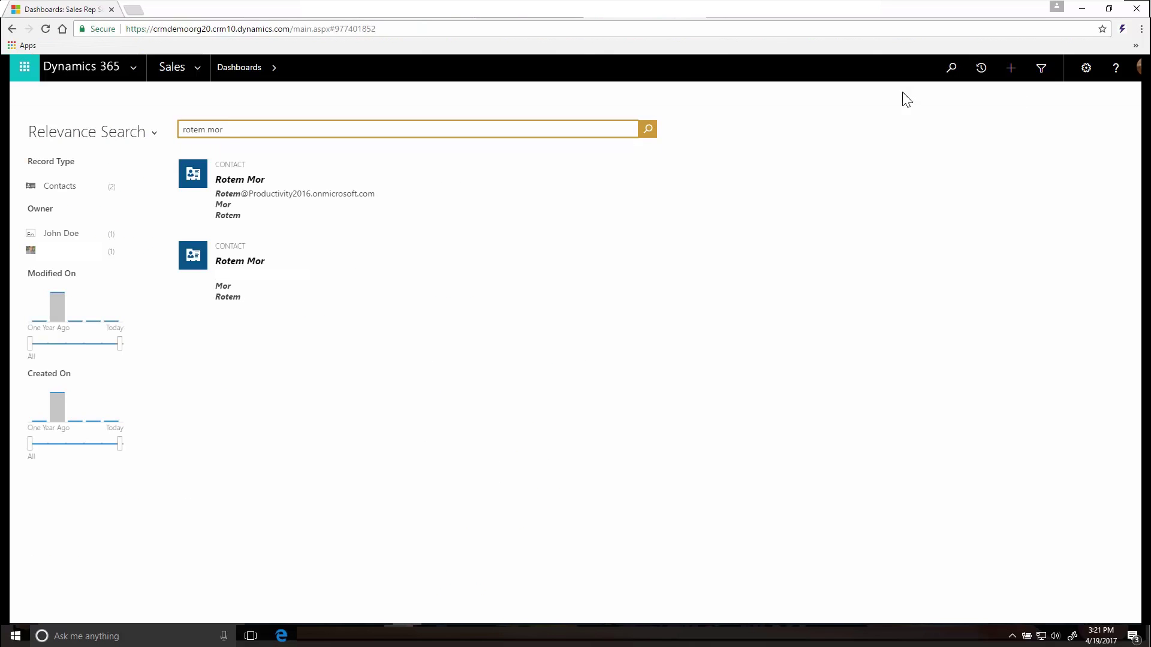
pyautogui.click(265, 189)
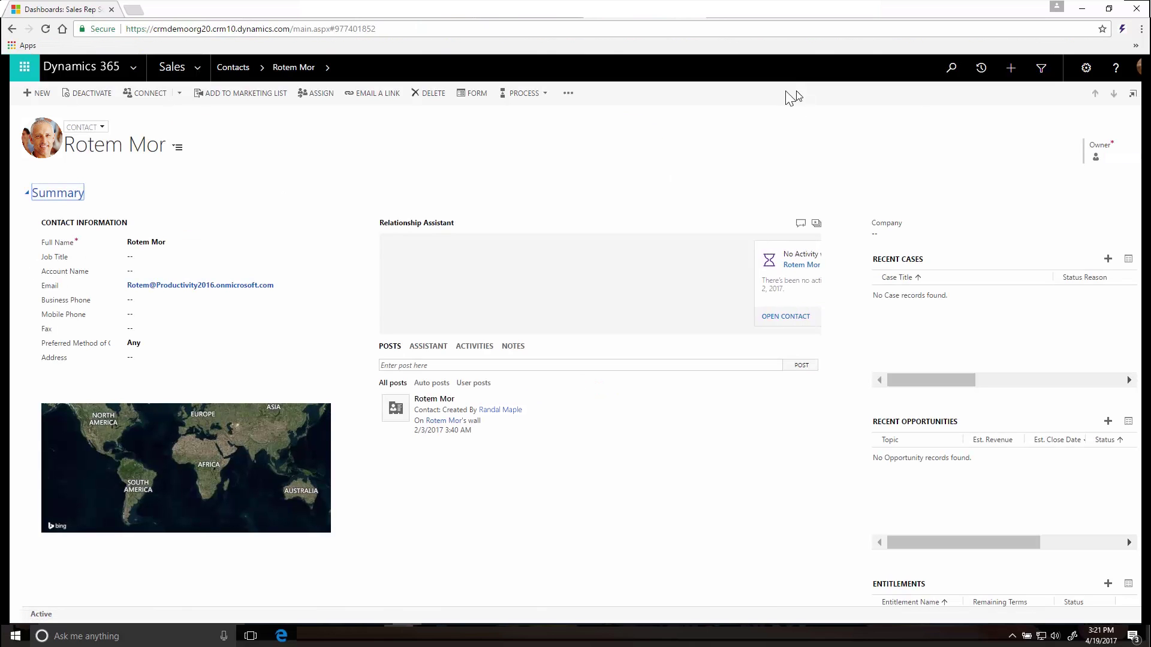
pyautogui.click(474, 346)
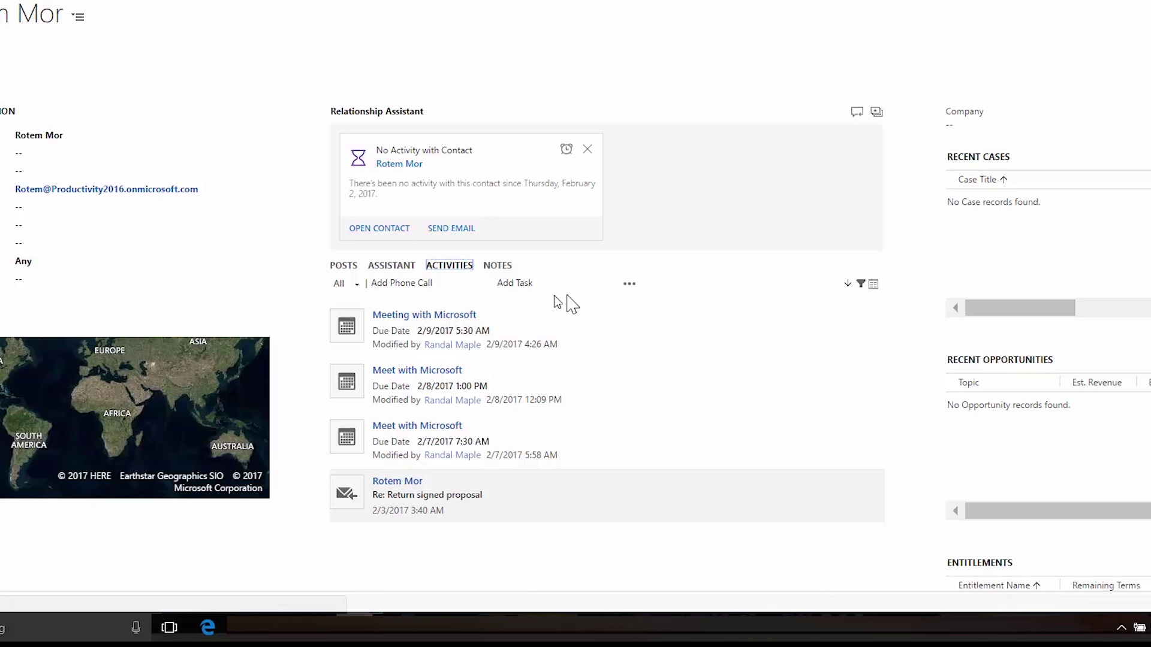
pyautogui.click(628, 286)
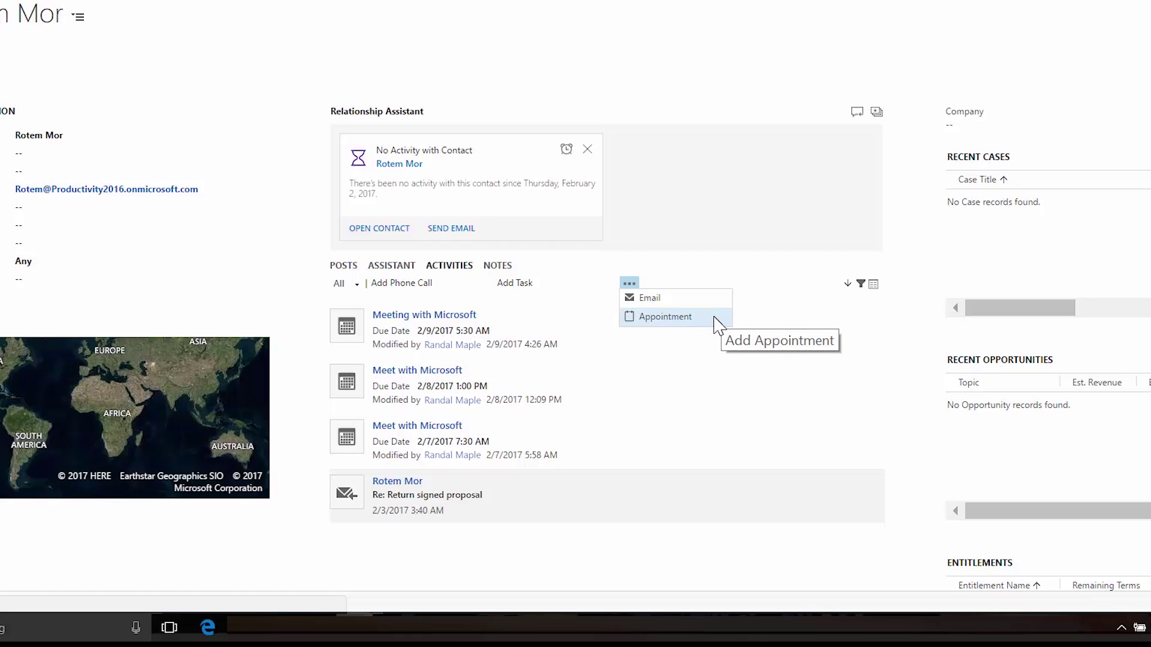
pyautogui.click(505, 269)
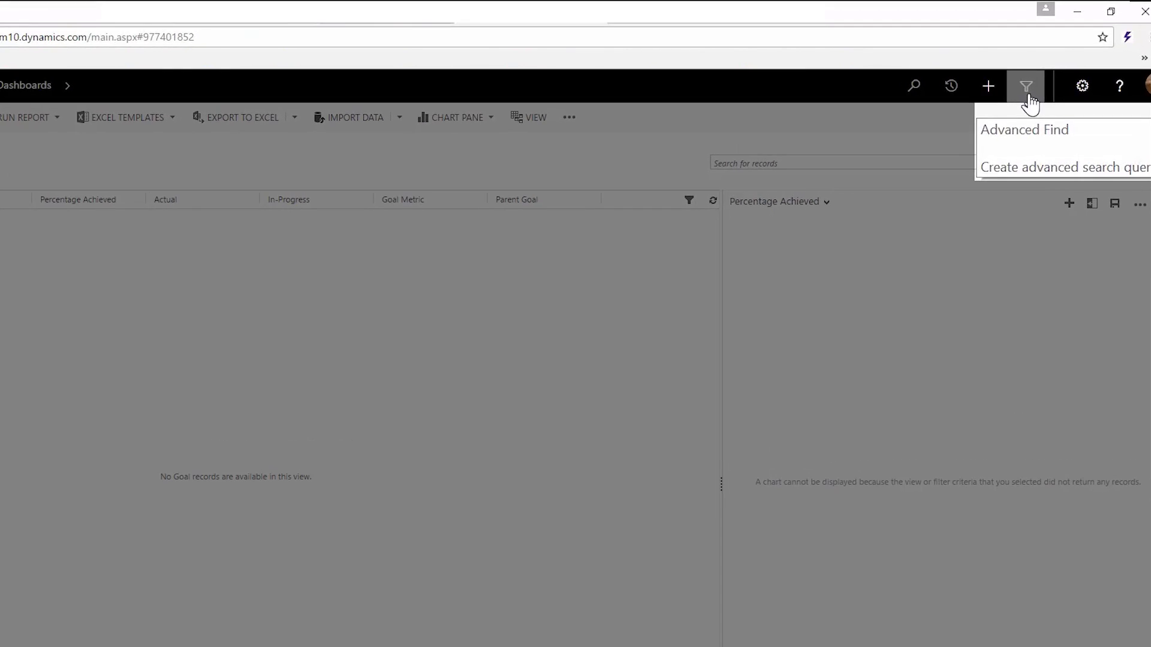
# From Advanced Find's Accounts list, create a new account with the contact's name as Account Name.
pyautogui.click(1027, 96)
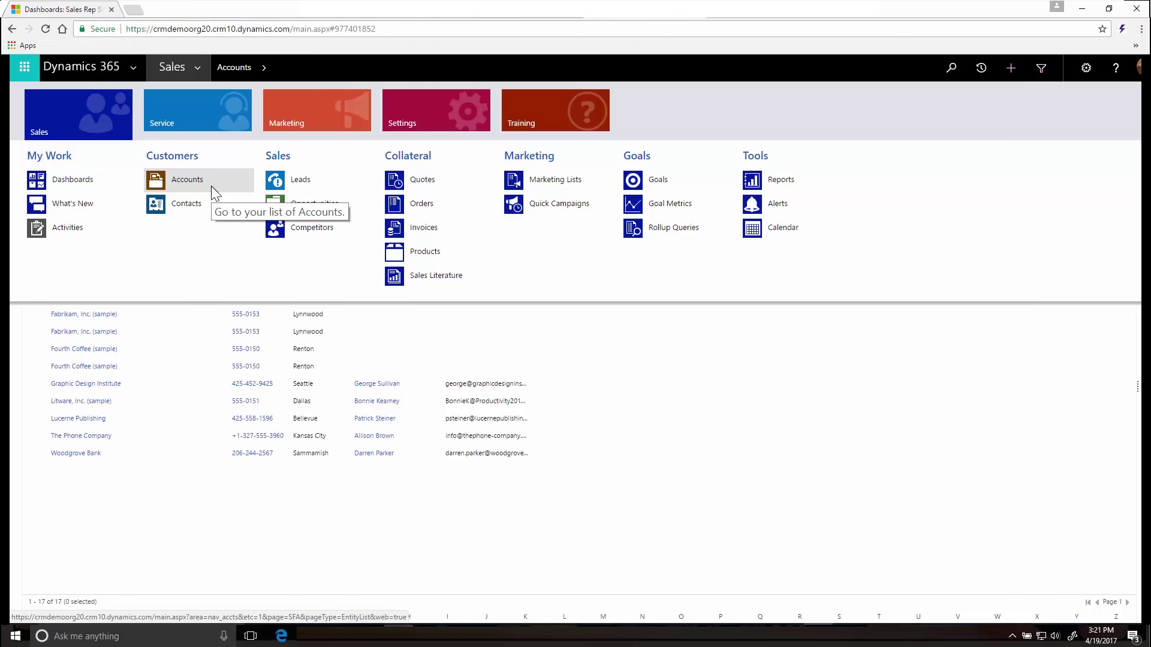
pyautogui.click(211, 185)
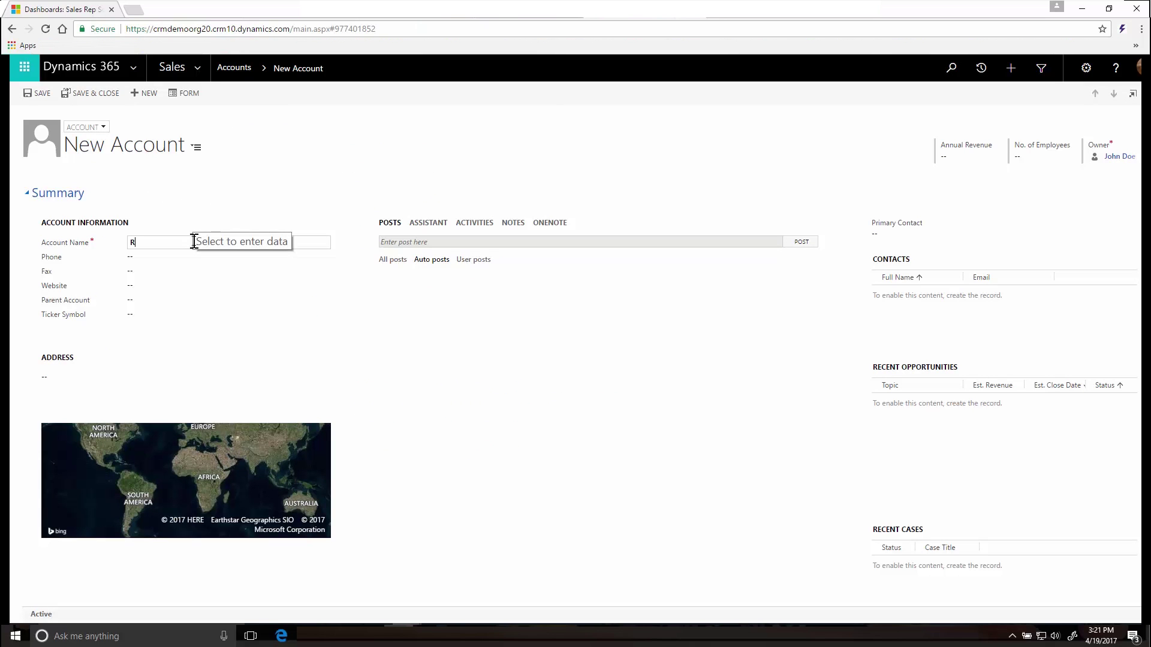
pyautogui.write('Rotem')
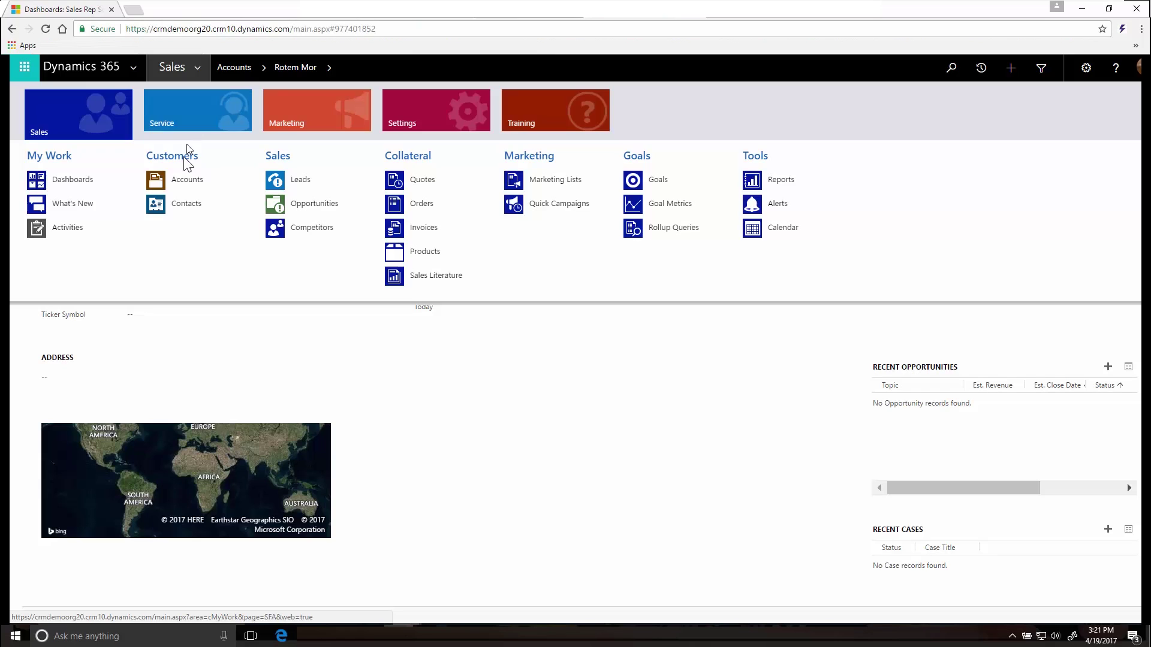
# Go through Contacts to the Sales Activity Social Dashboard and show the Quick Create options.
pyautogui.click(182, 201)
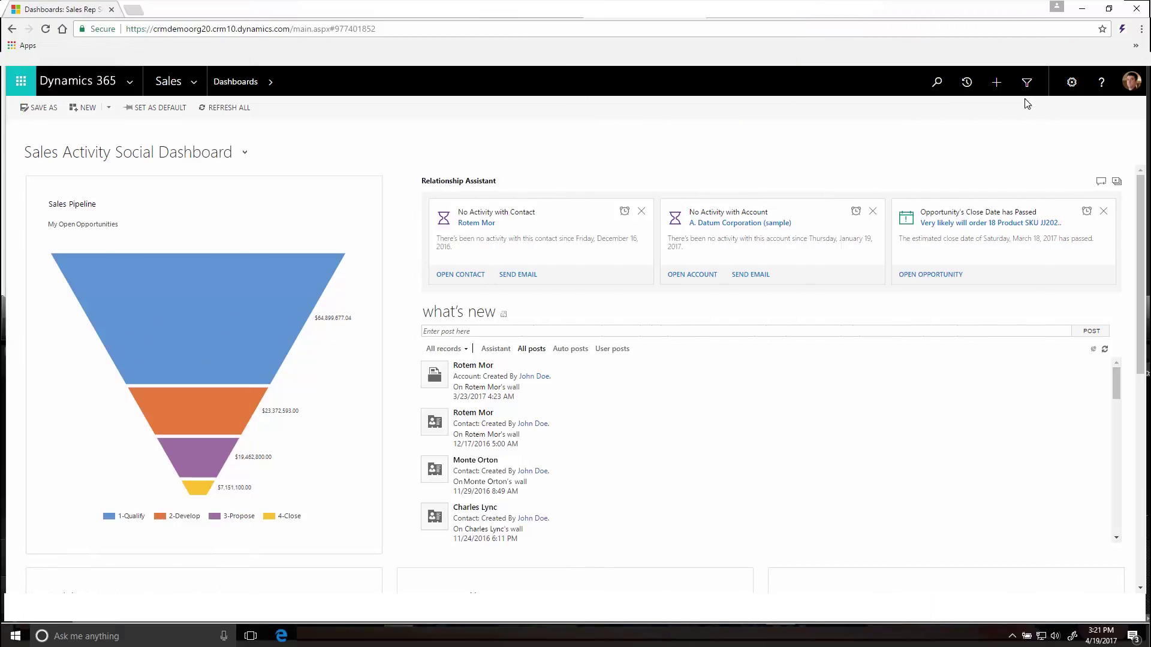
pyautogui.click(1003, 85)
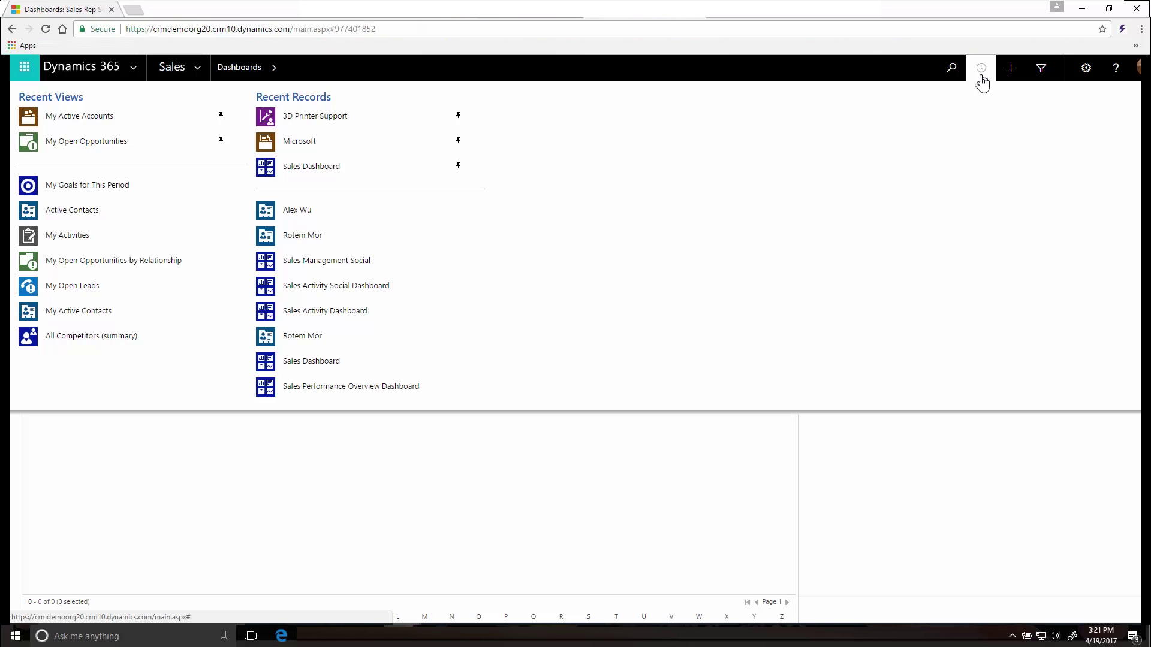
# Pin My Activities in the Recent views list.
pyautogui.click(219, 238)
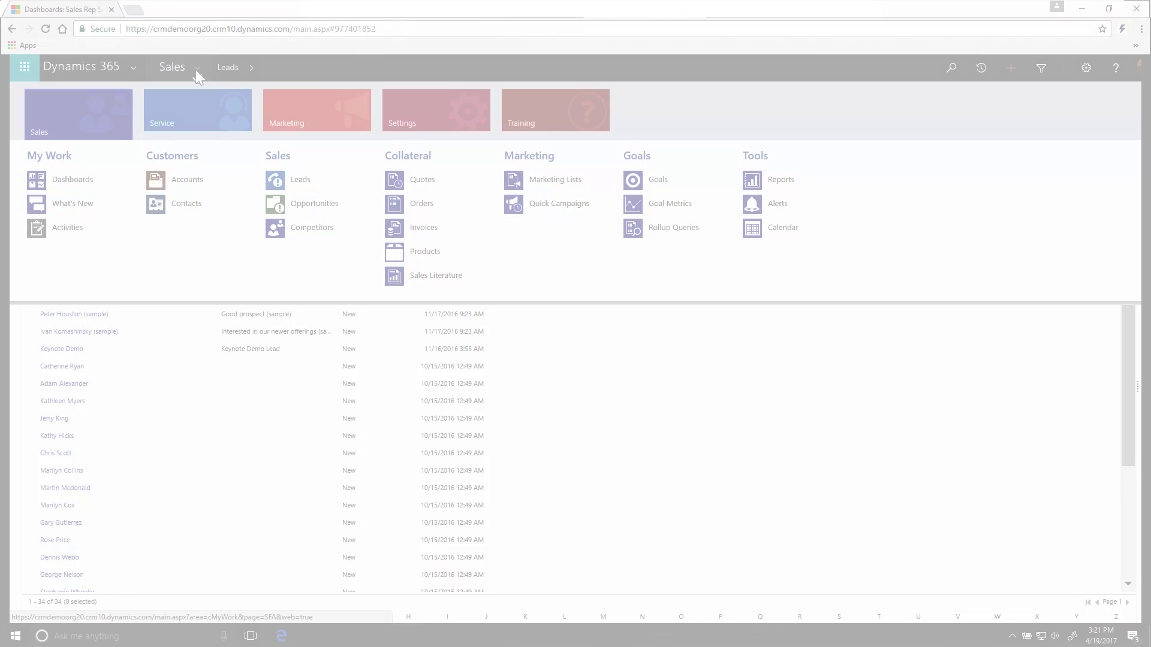
# From My Open Leads, add a new lead with topic 'Needs truck parts' and the contact's first and last name.
pyautogui.click(301, 180)
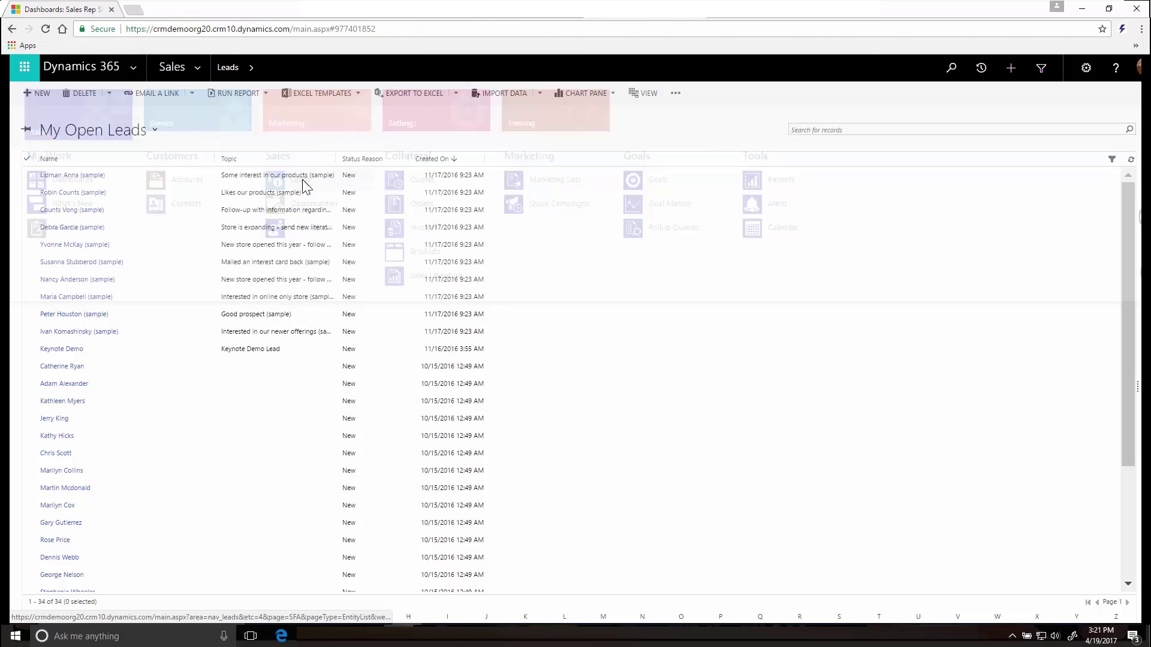
pyautogui.click(37, 94)
pyautogui.write('Needs truck parts')
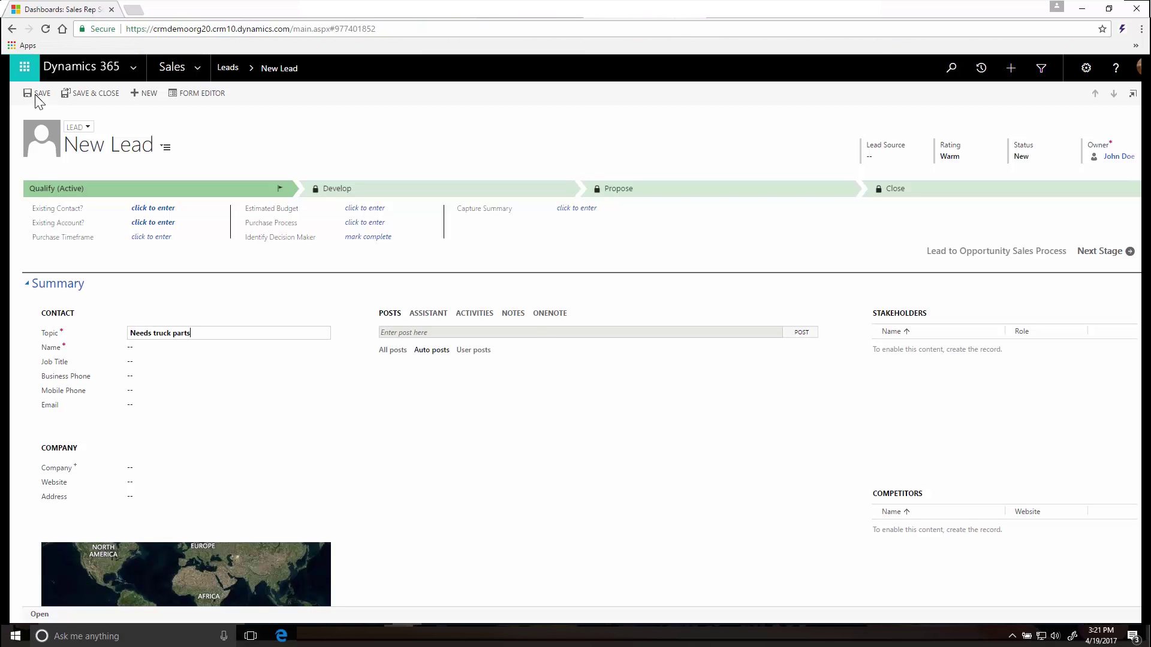
pyautogui.press('Tab')
pyautogui.write('Pri')
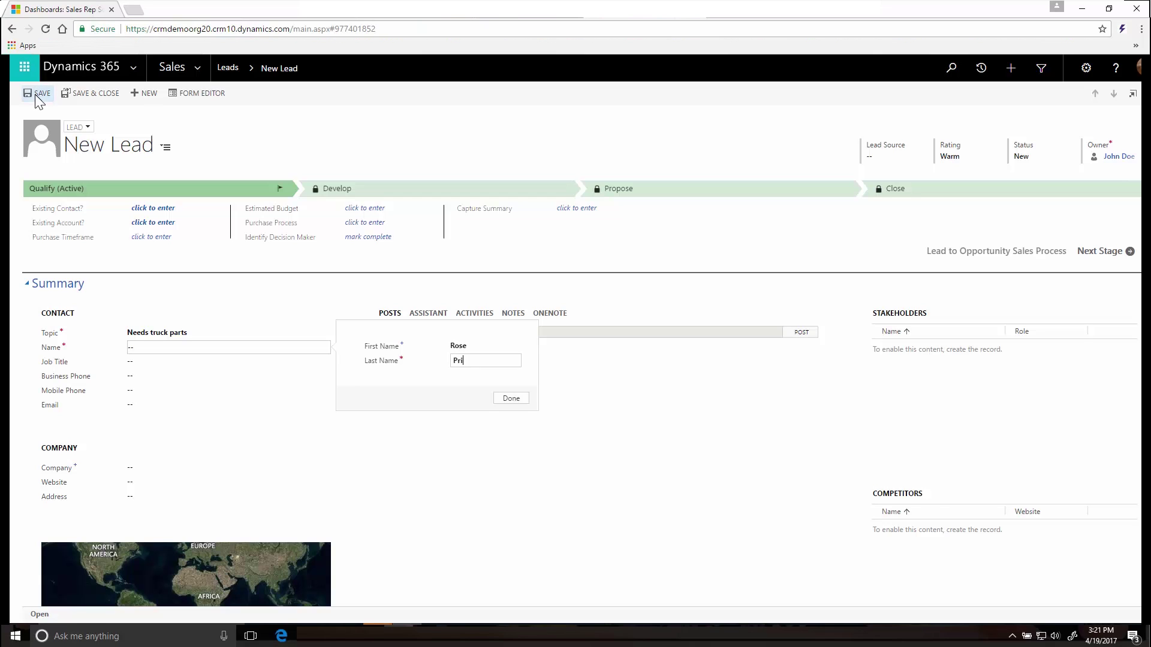
pyautogui.write('ce')
pyautogui.click(504, 399)
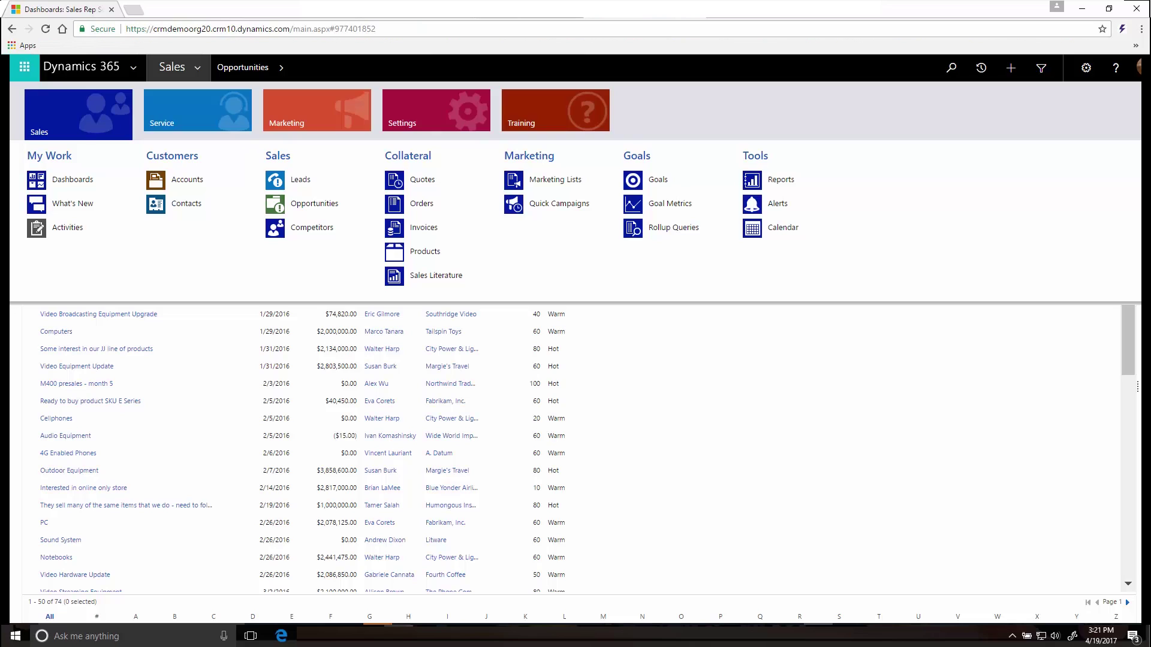
pyautogui.click(314, 204)
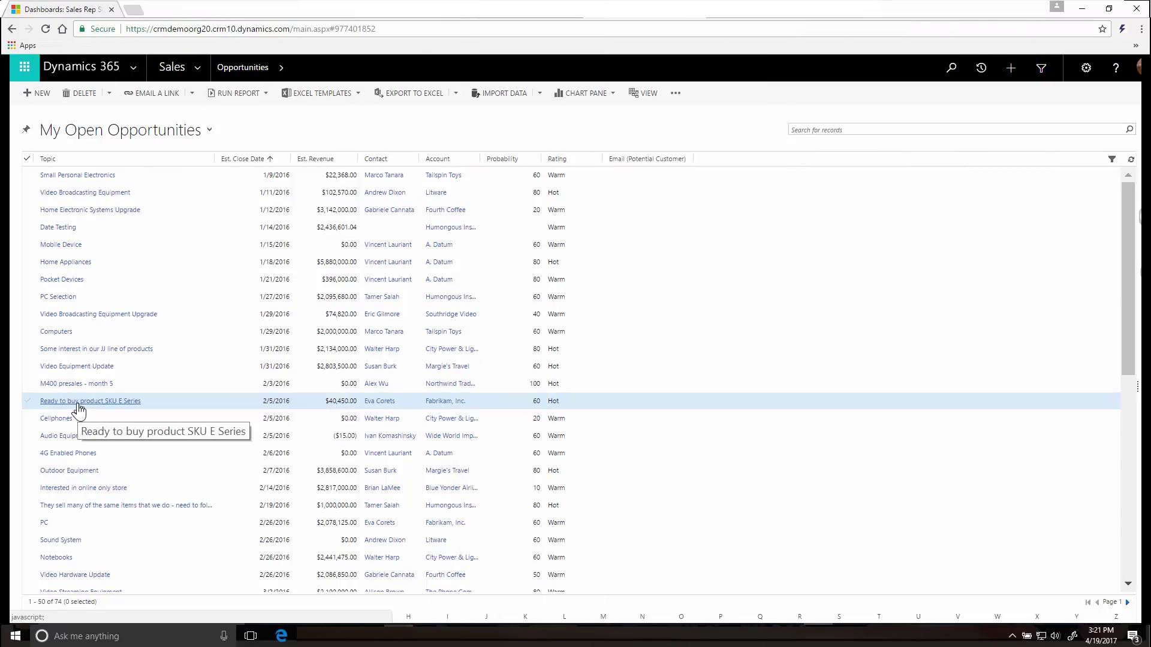
# Open the Ready to buy product SKU E Series opportunity.
pyautogui.click(78, 402)
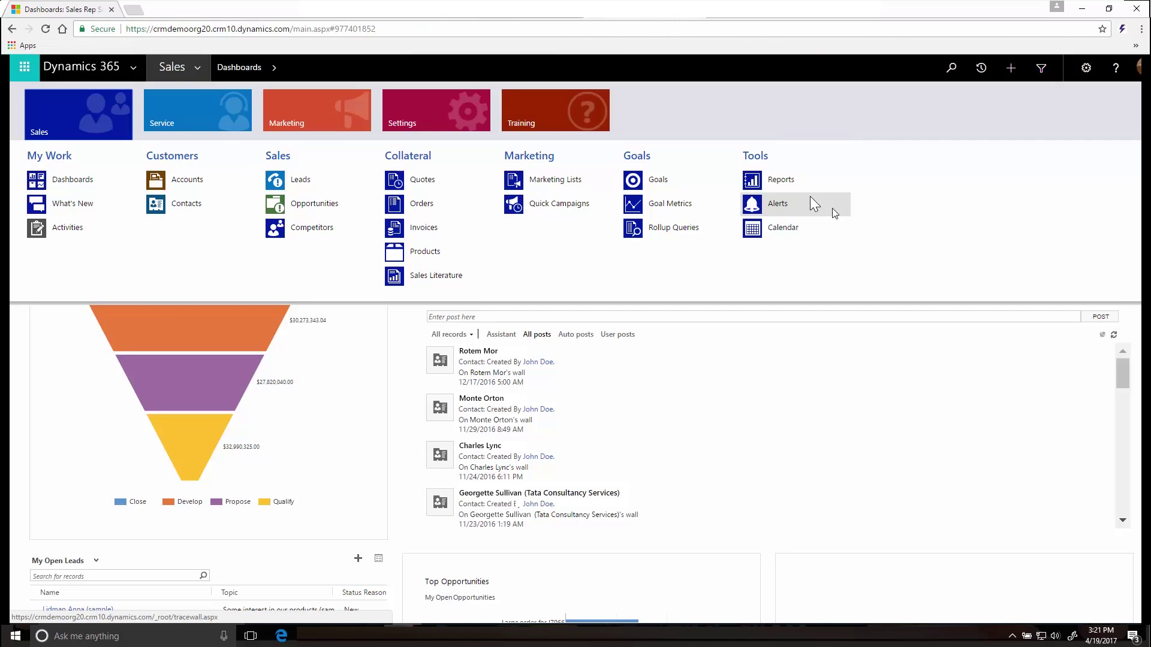
# Run the Account Distribution report with its current filters, then show the settings list.
pyautogui.click(794, 189)
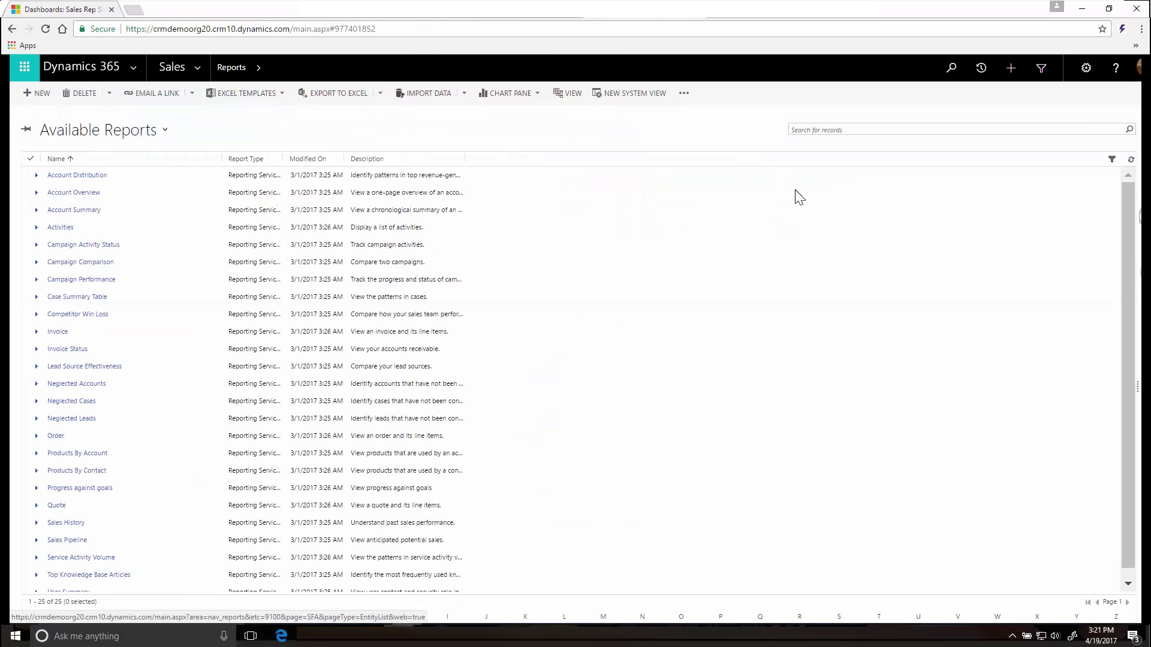
pyautogui.click(101, 175)
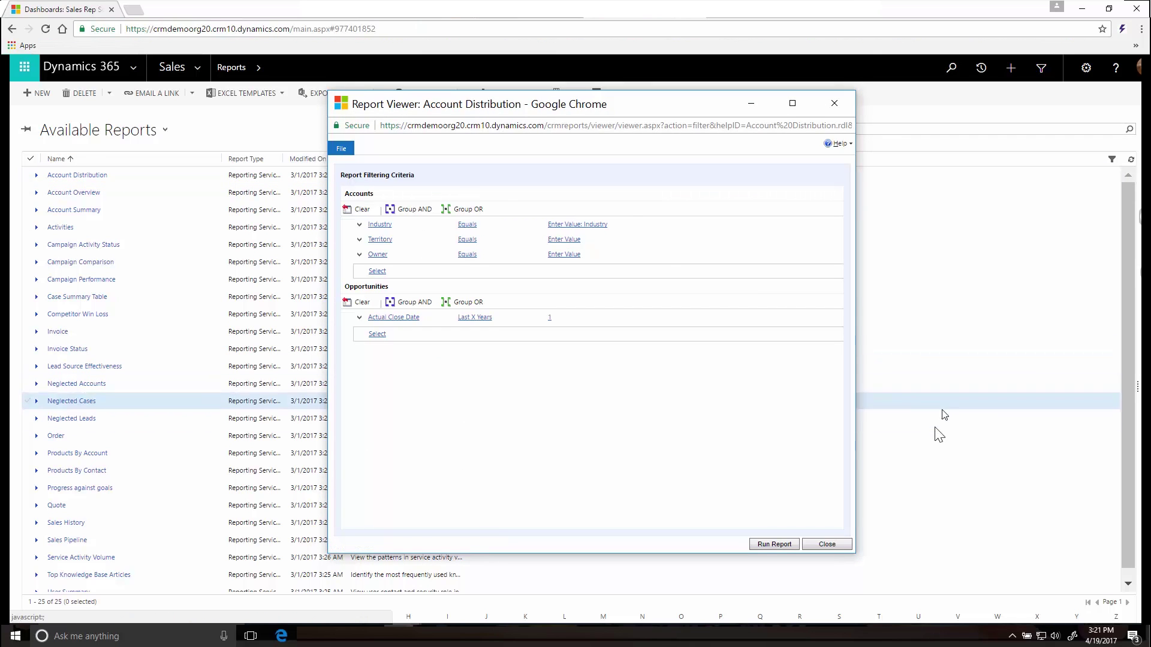
pyautogui.click(786, 543)
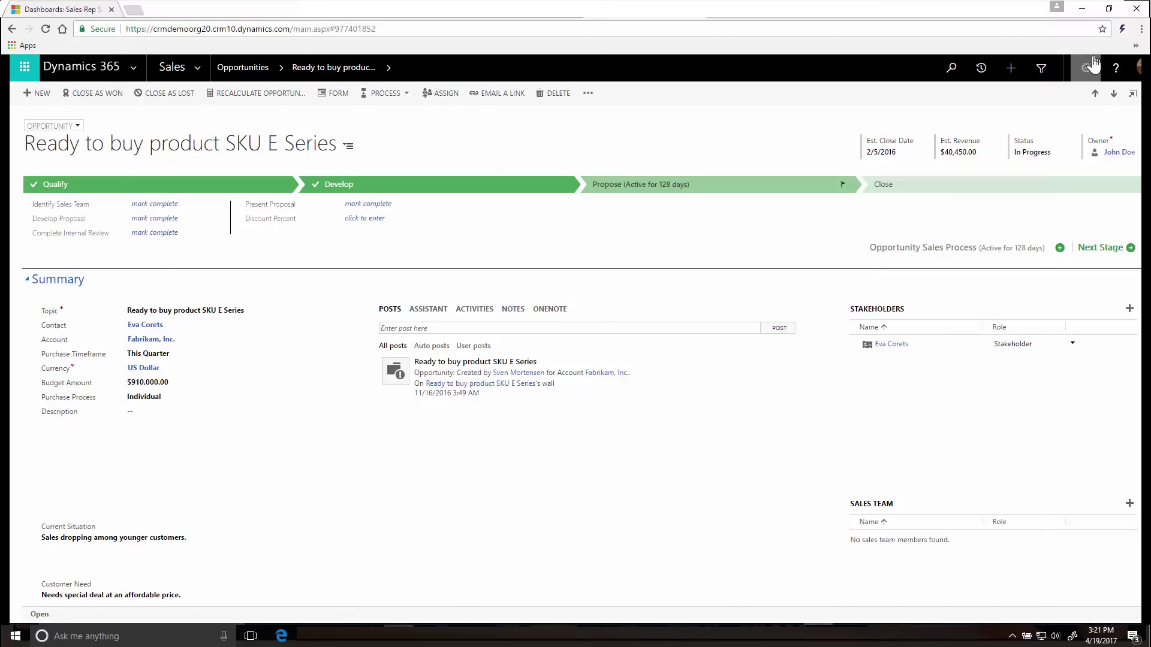
pyautogui.click(1086, 70)
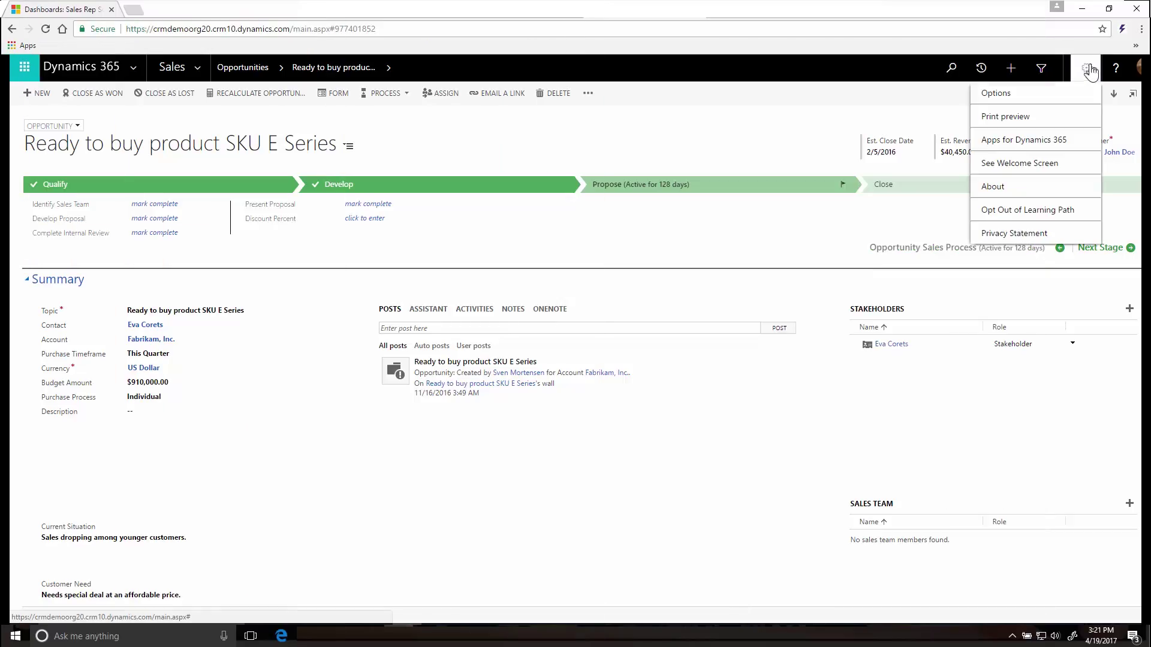